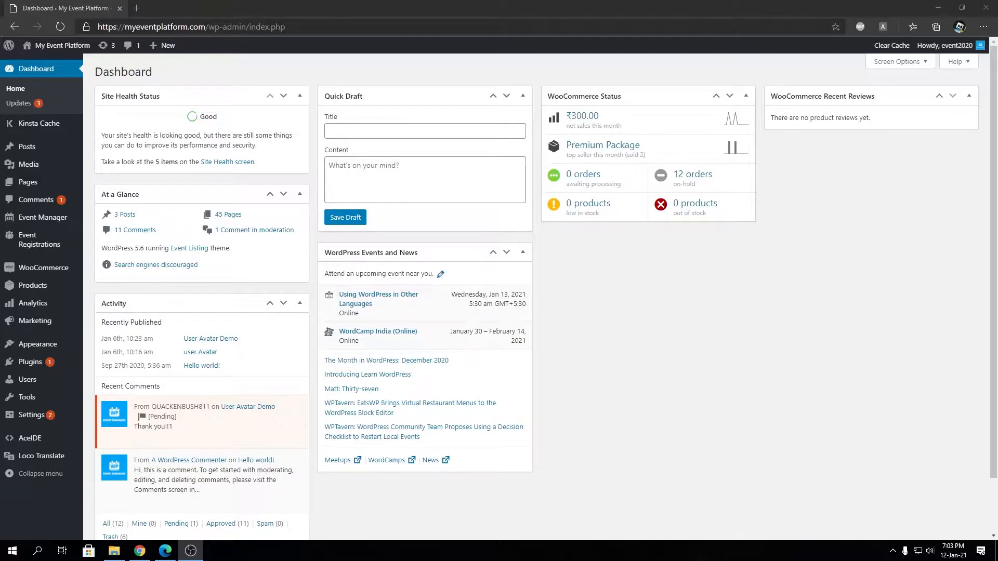
Step: Open the Date & Time Format settings of the Event Manager plugin
mouse_move(76, 220)
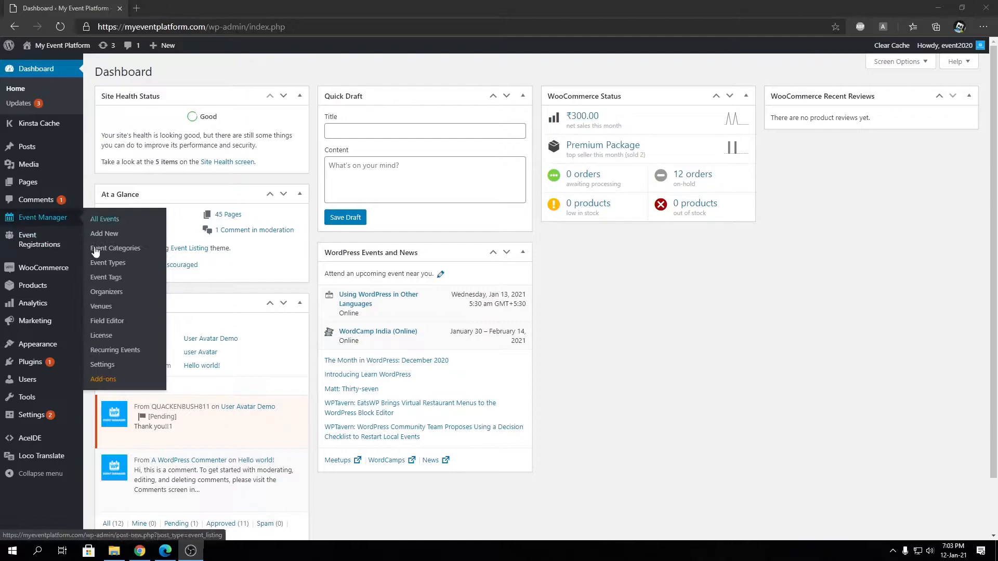
left_click(103, 366)
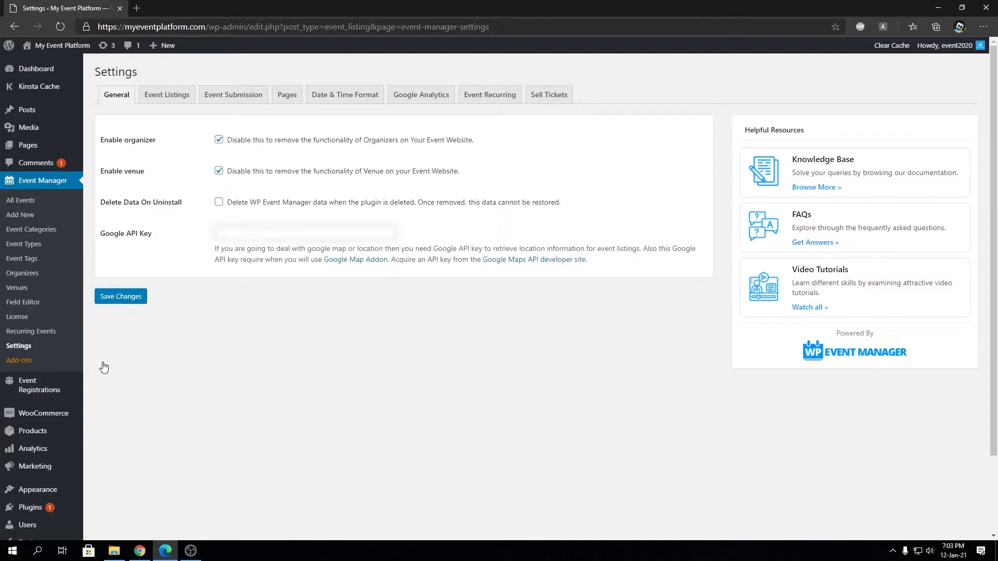
left_click(318, 101)
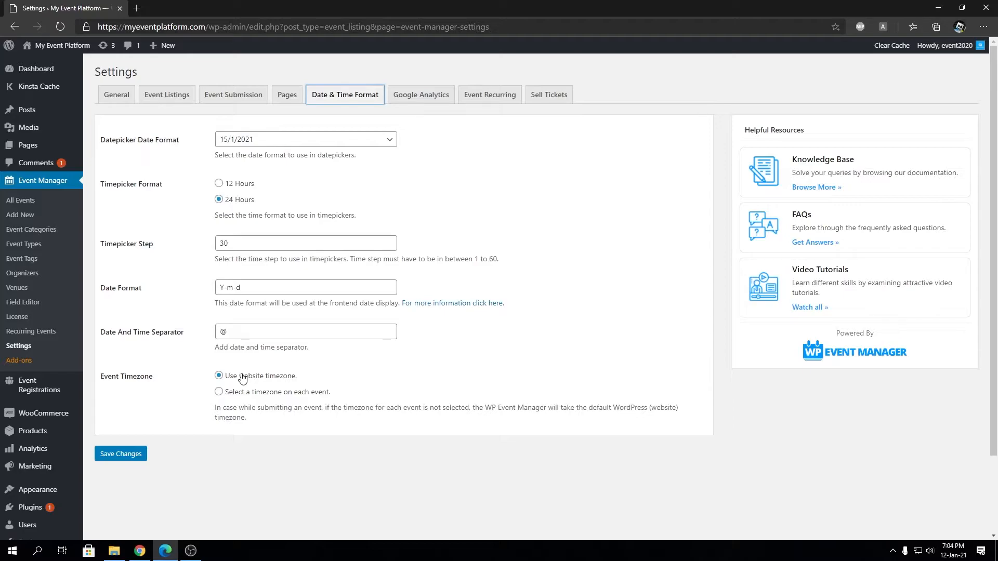
Step: Open the website's front end in a new browser tab and start adding an event from the Event Dashboard
right_click(30, 63)
left_click(60, 71)
left_click(211, 5)
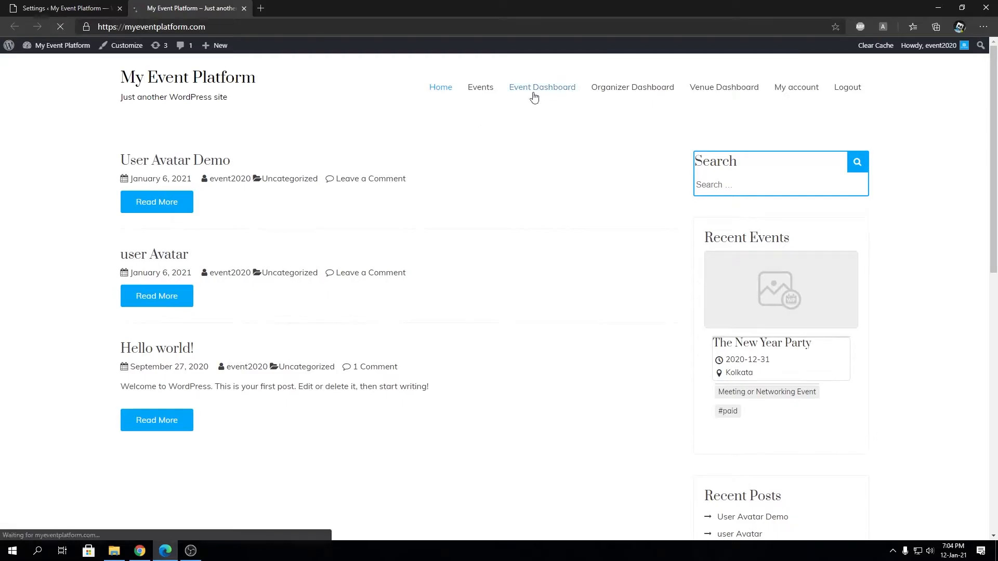
left_click(534, 97)
left_click(645, 257)
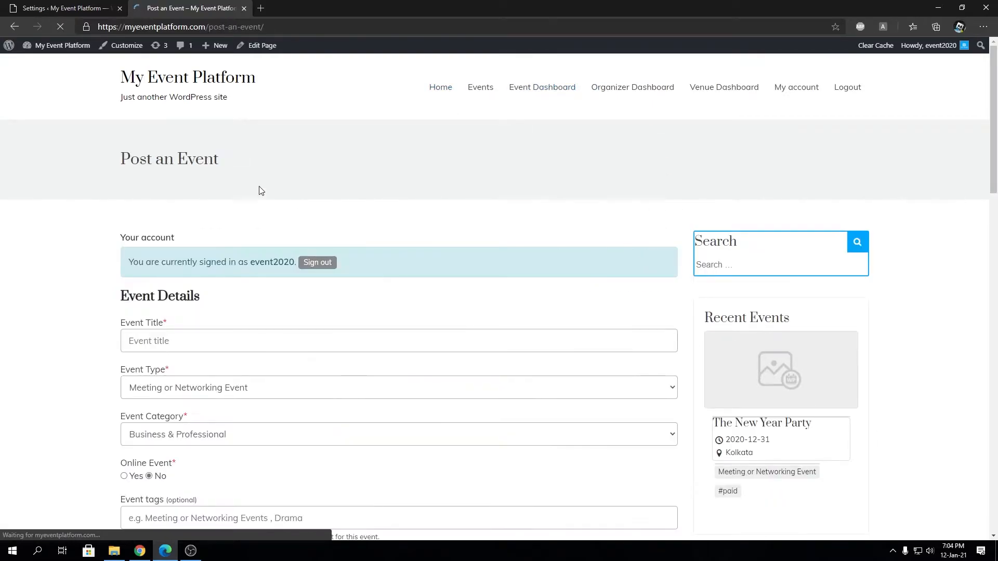
Step: Examine the Post an Event form, checking the start and end date and time fields for a timezone option
scroll(394, 266, "down", 8)
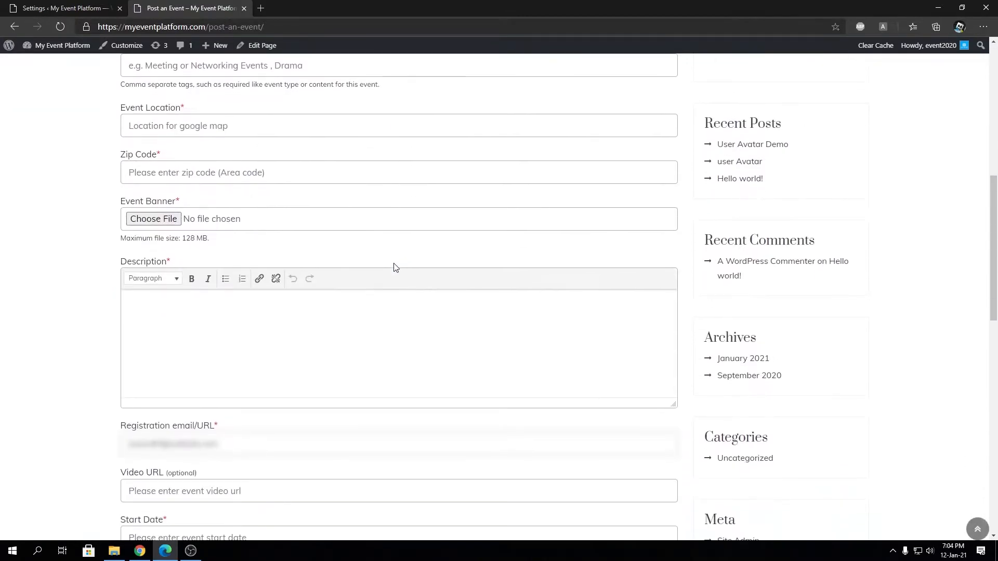
scroll(394, 267, "down", 4)
scroll(343, 250, "down", 5)
scroll(312, 247, "up", 8)
scroll(313, 250, "down", 5)
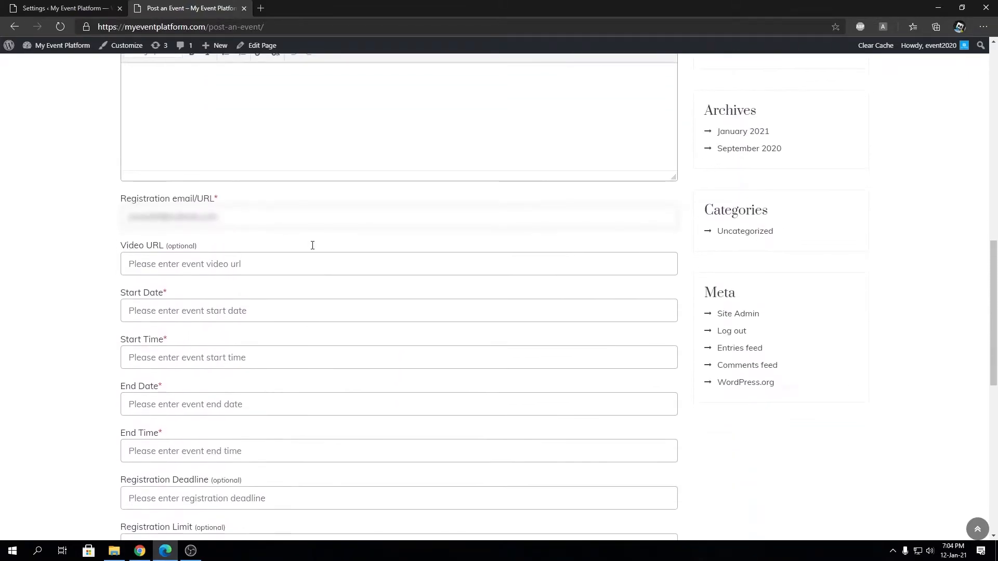
left_click(165, 159)
left_click(145, 203)
left_click(145, 202)
left_click(64, 234)
left_click(151, 252)
left_click(26, 252)
left_click(171, 303)
left_click(27, 286)
scroll(321, 379, "down", 7)
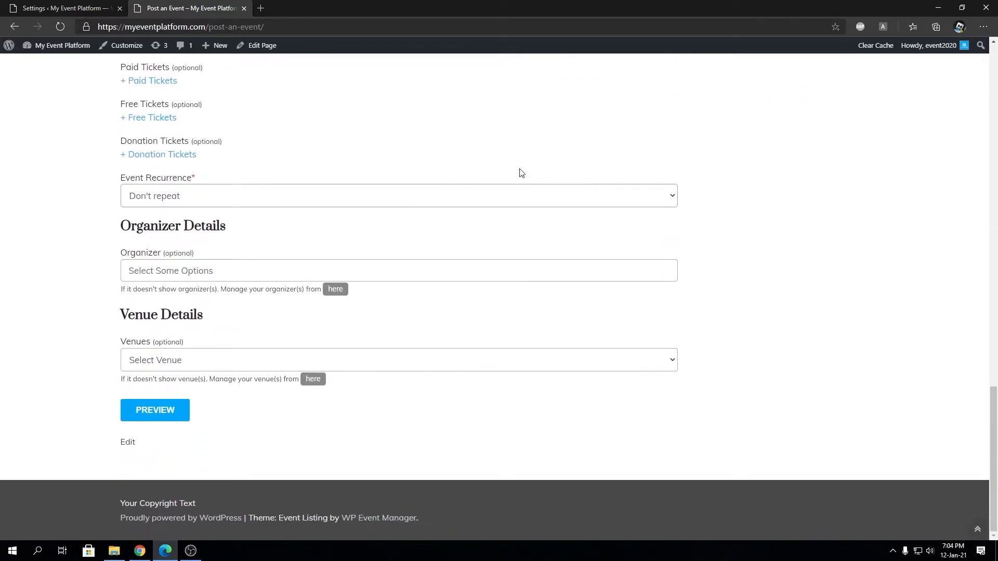
scroll(412, 256, "up", 4)
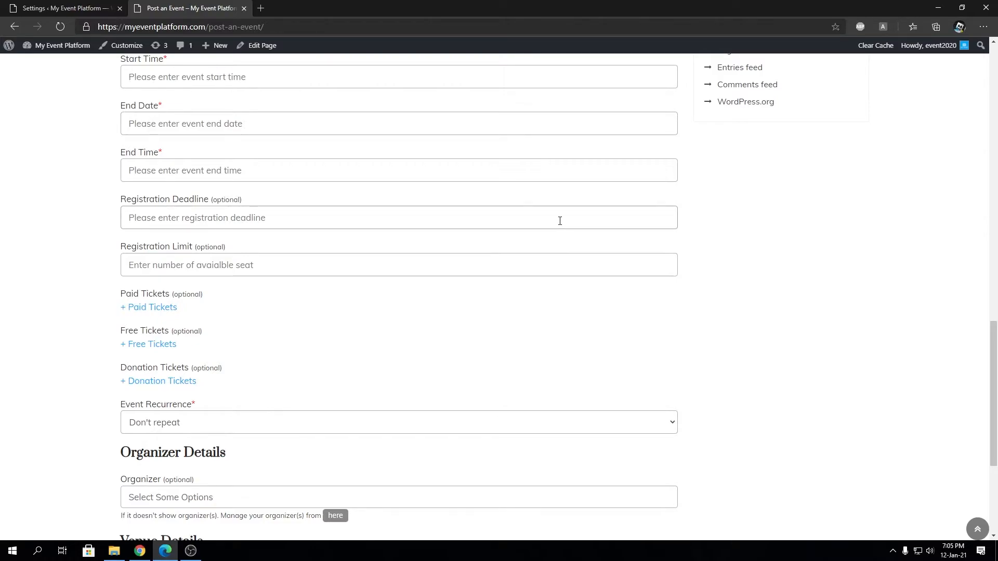
Step: Set the Event Timezone option to "Select a timezone on each event" in the Date & Time Format settings and save the changes
left_click(103, 8)
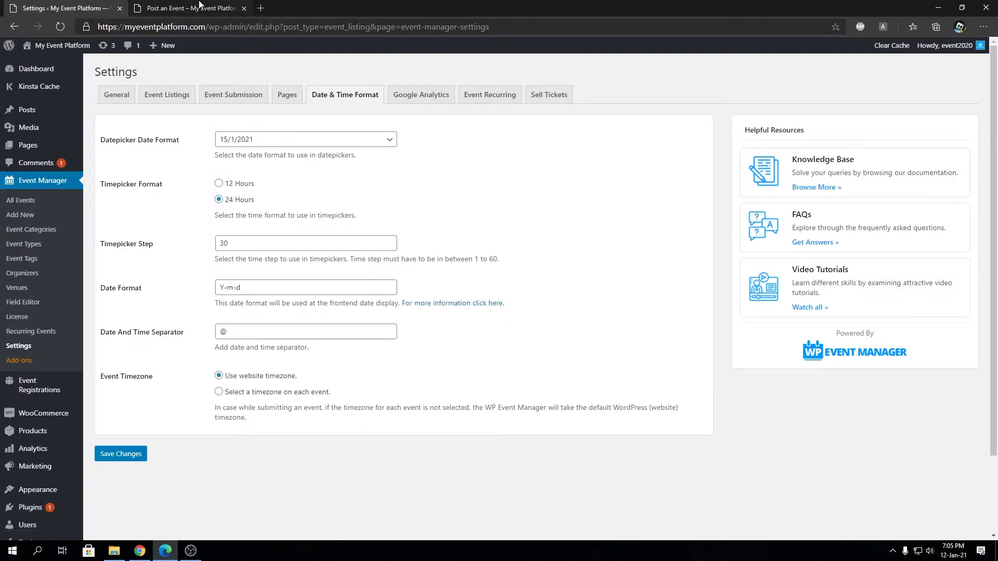
left_click(199, 4)
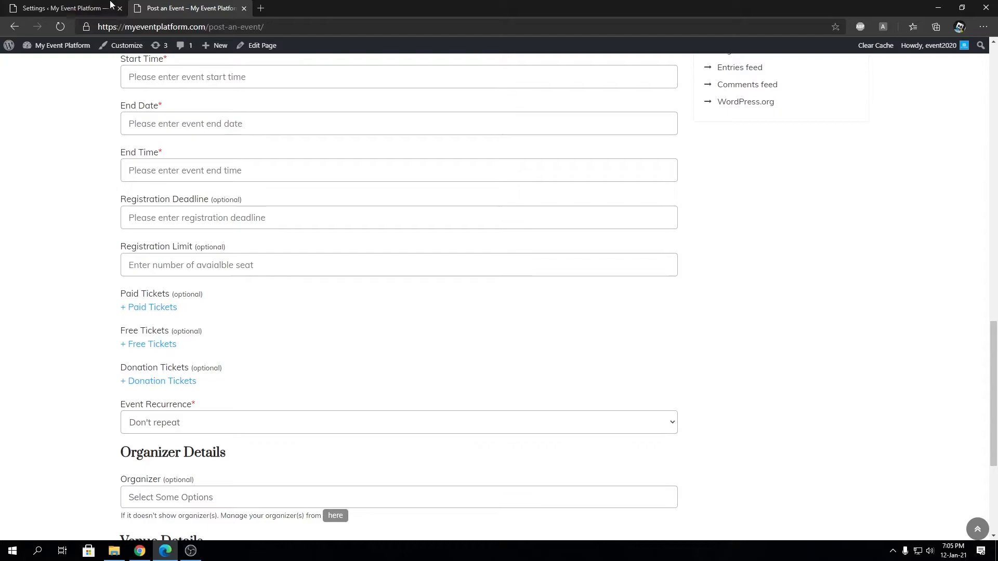
key("ctrl+Tab")
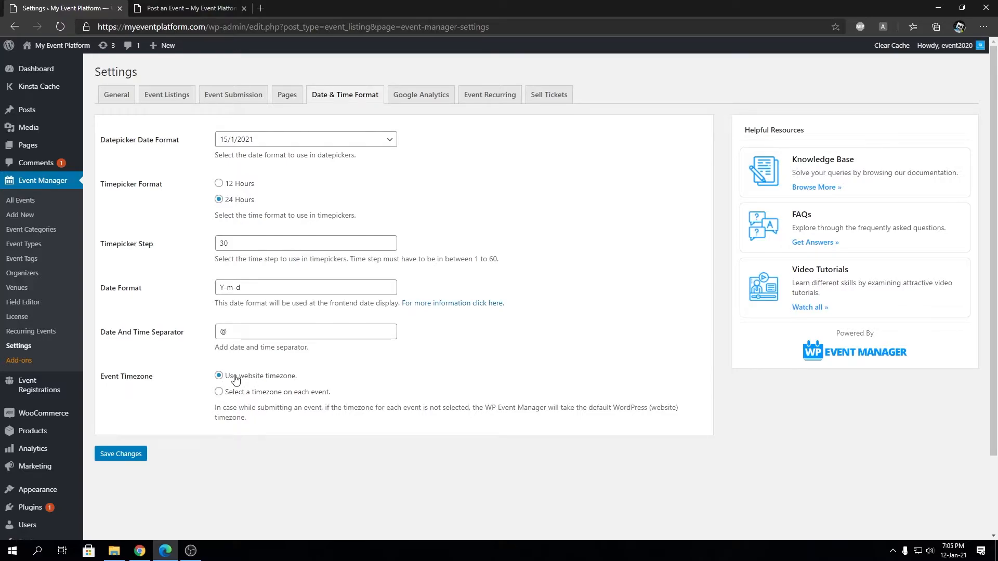
left_click(238, 396)
left_click(124, 454)
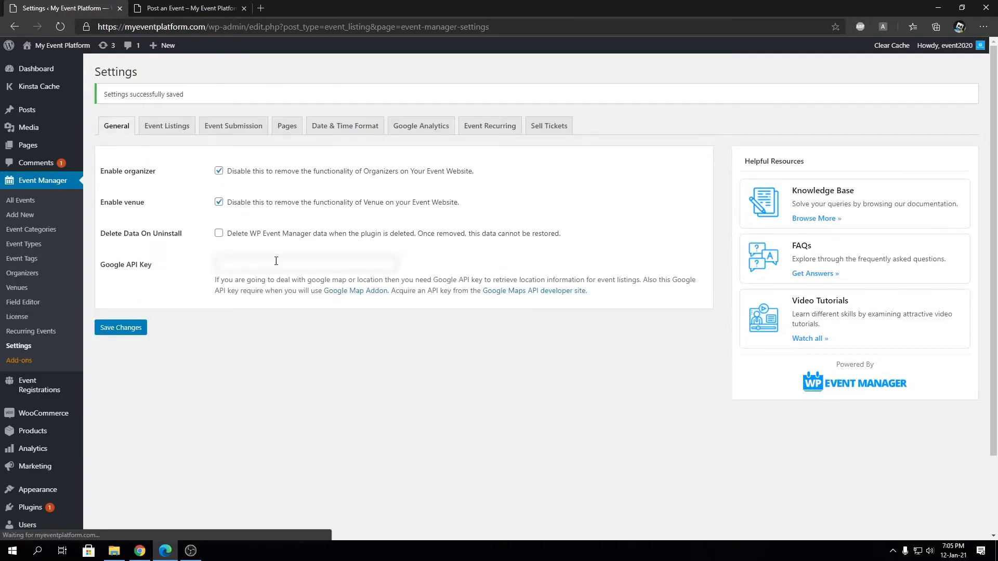
Step: Reload the Post an Event form and bring its date, time and timezone fields into view
left_click(177, 7)
left_click(69, 28)
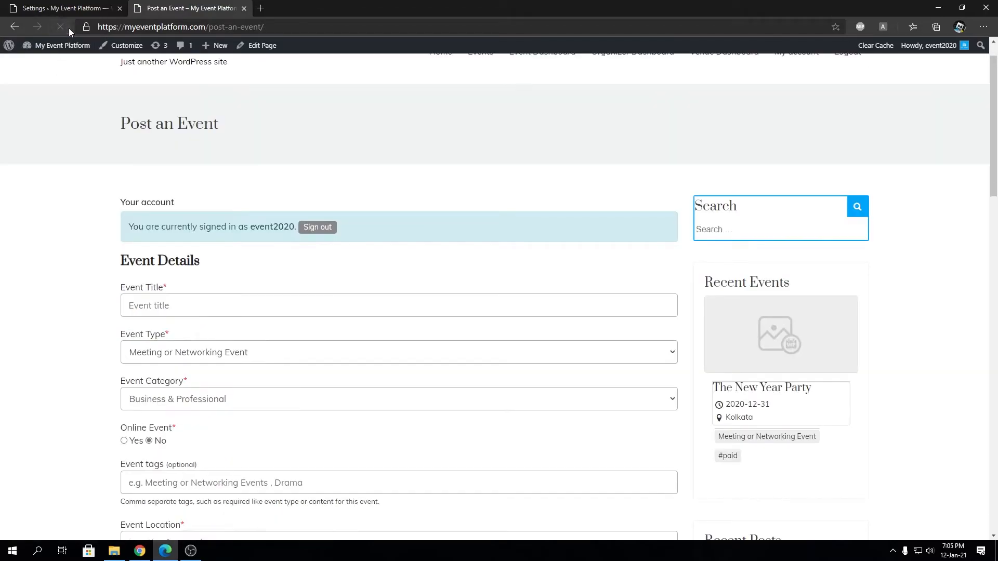
scroll(390, 289, "down", 4)
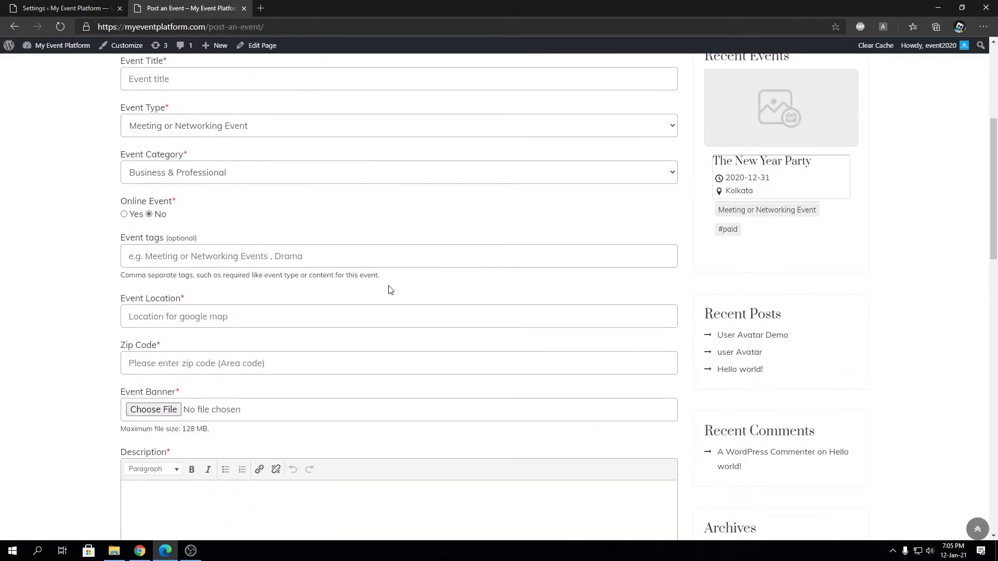
scroll(390, 289, "down", 10)
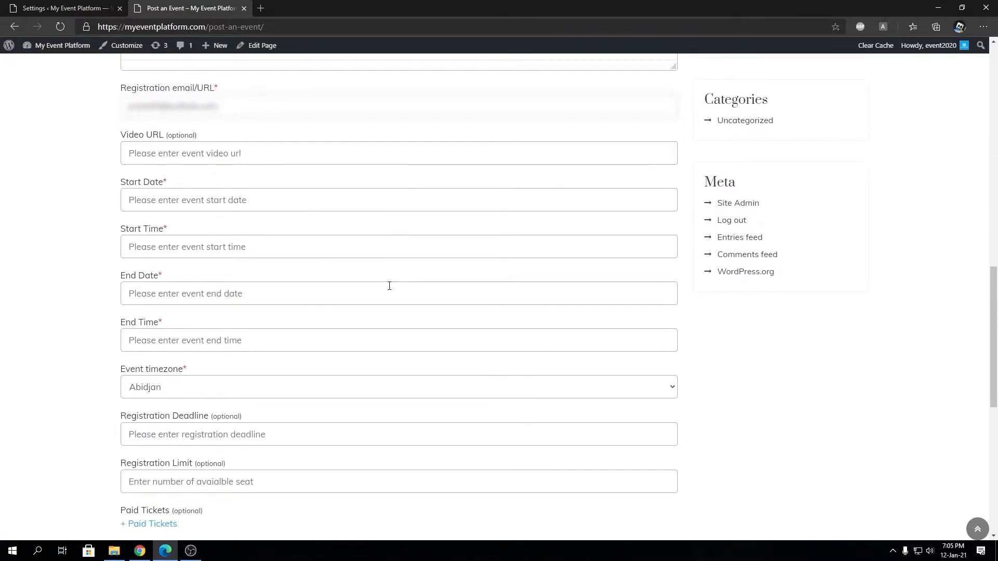
Step: Inspect the start and end date and time pickers and the event timezone field
left_click(144, 200)
left_click(150, 247)
left_click(149, 247)
left_click(161, 288)
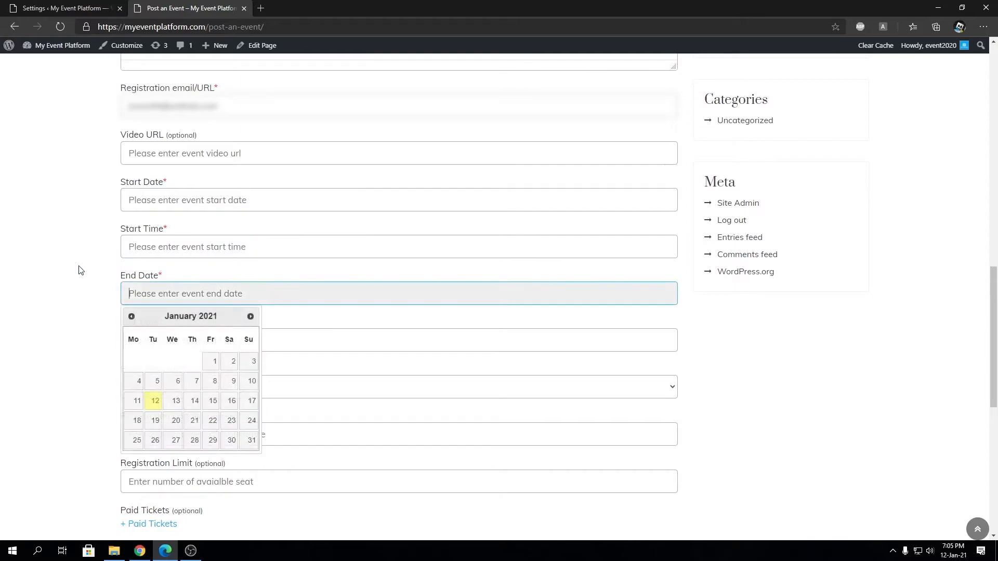
left_click(171, 340)
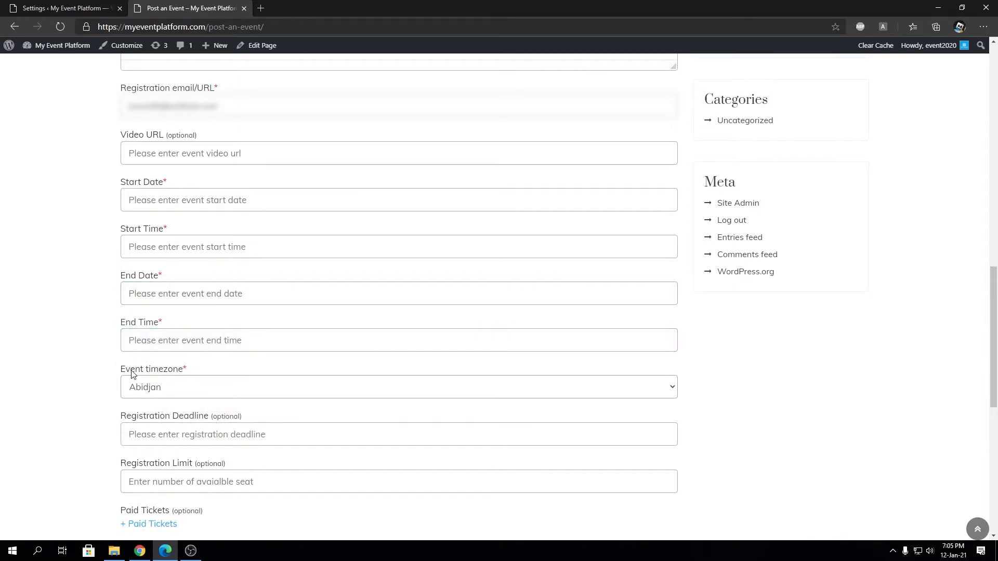
left_click_drag(131, 370, 188, 376)
Step: Look through the event timezone options and set the event's timezone to Sao Tome
left_click(221, 388)
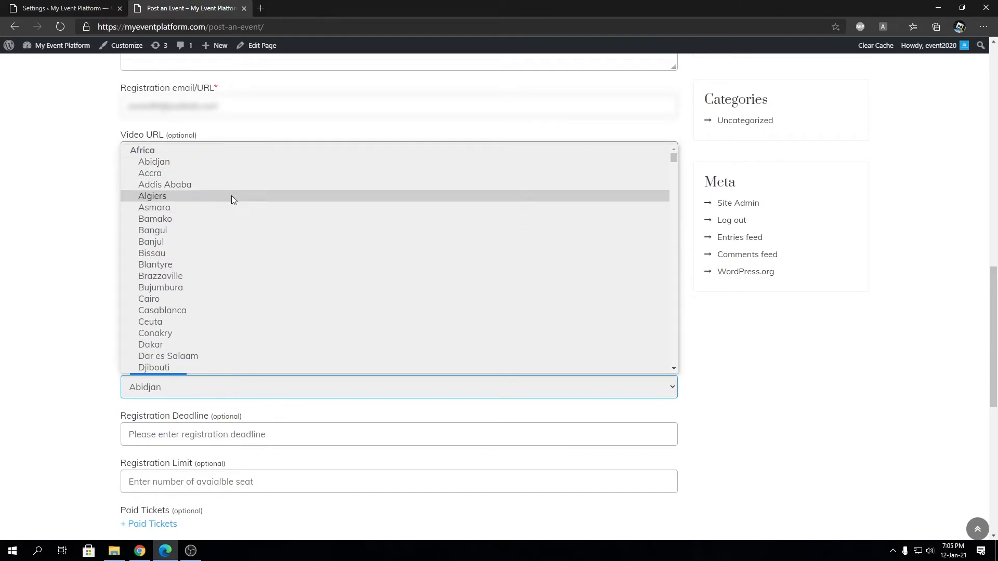
scroll(269, 242, "down", 4)
scroll(269, 241, "down", 6)
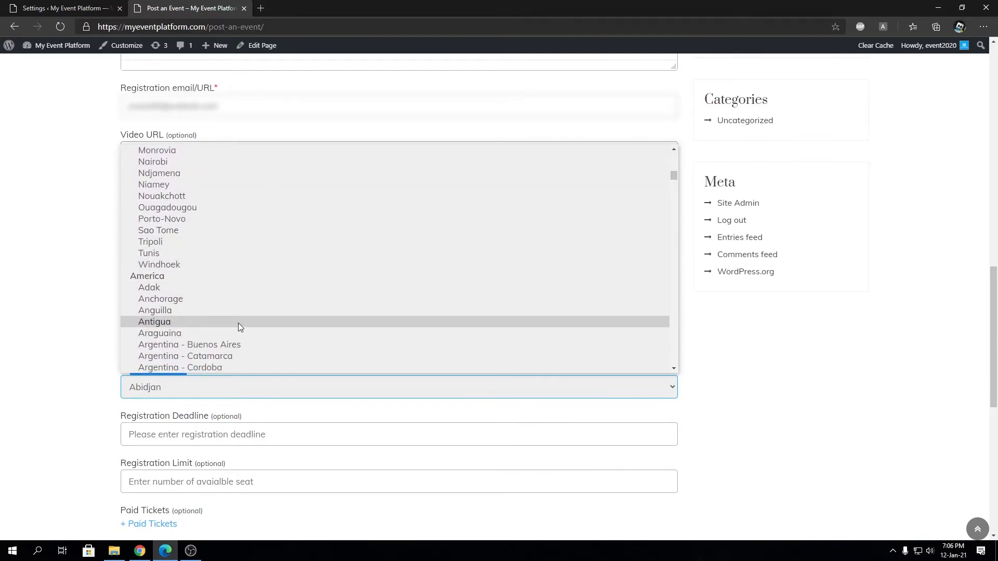
scroll(240, 317, "up", 10)
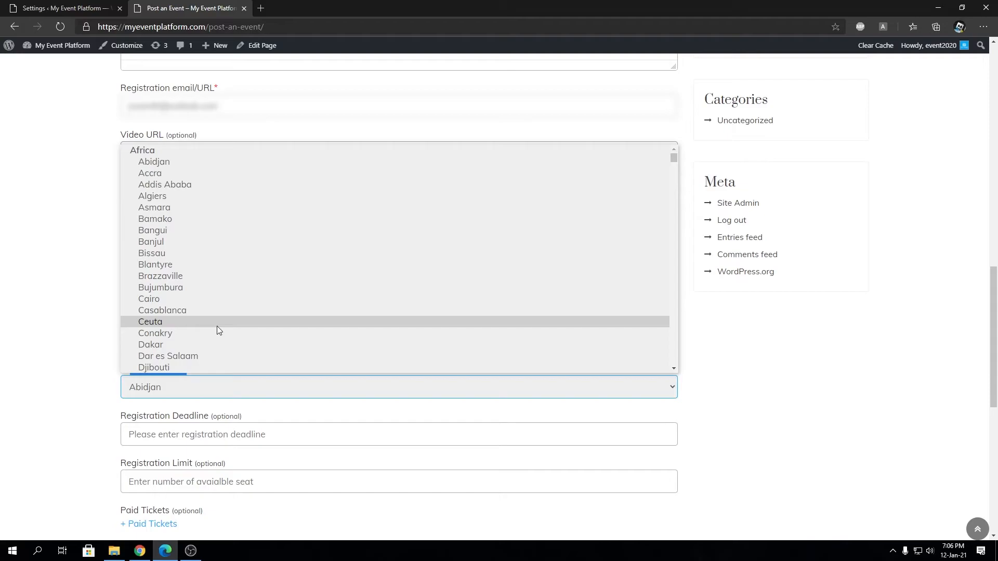
scroll(208, 216, "down", 1)
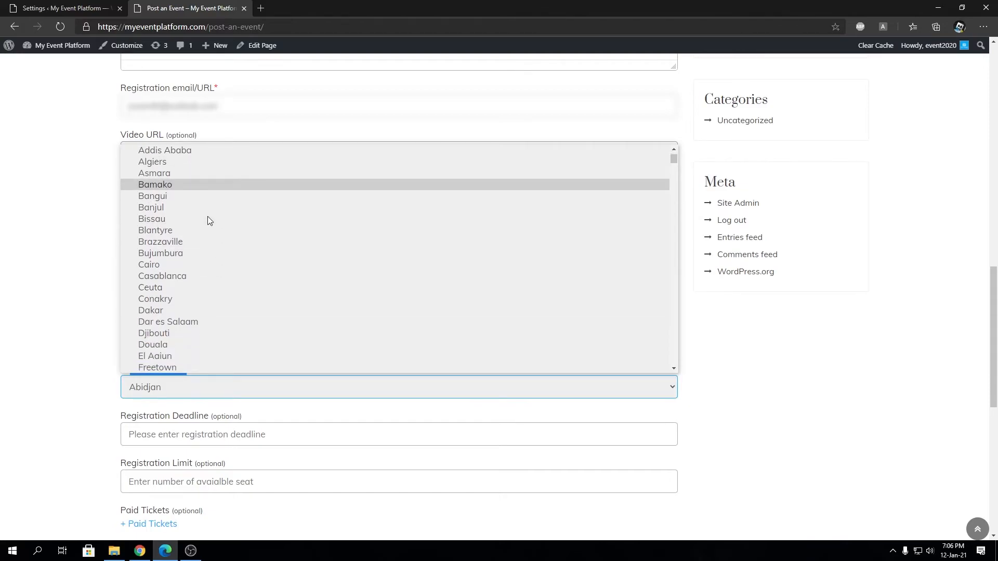
key("s")
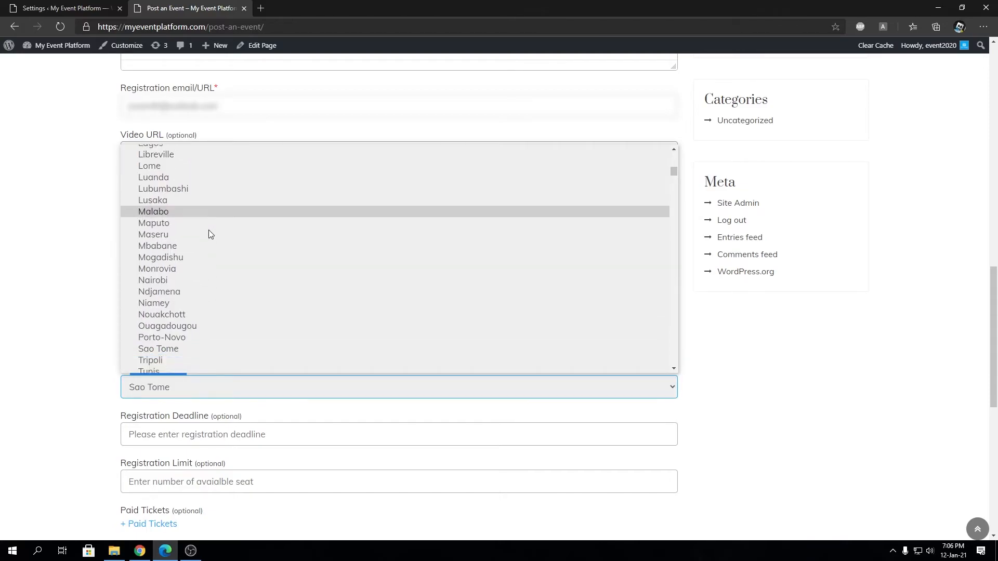
Step: Browse the African and American cities offered in the event timezone list, leaving the selection as it is
scroll(208, 230, "down", 6)
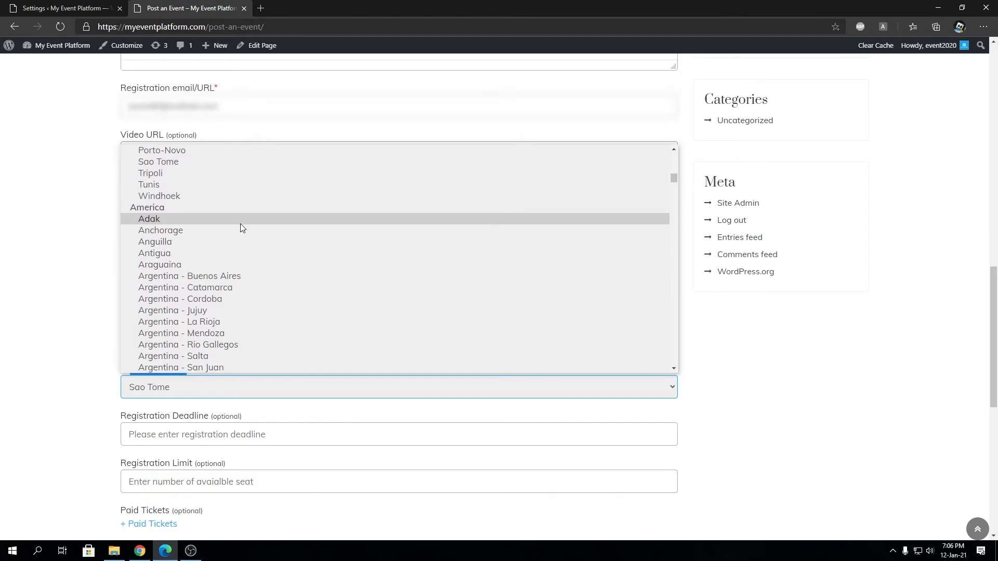
scroll(236, 182, "up", 8)
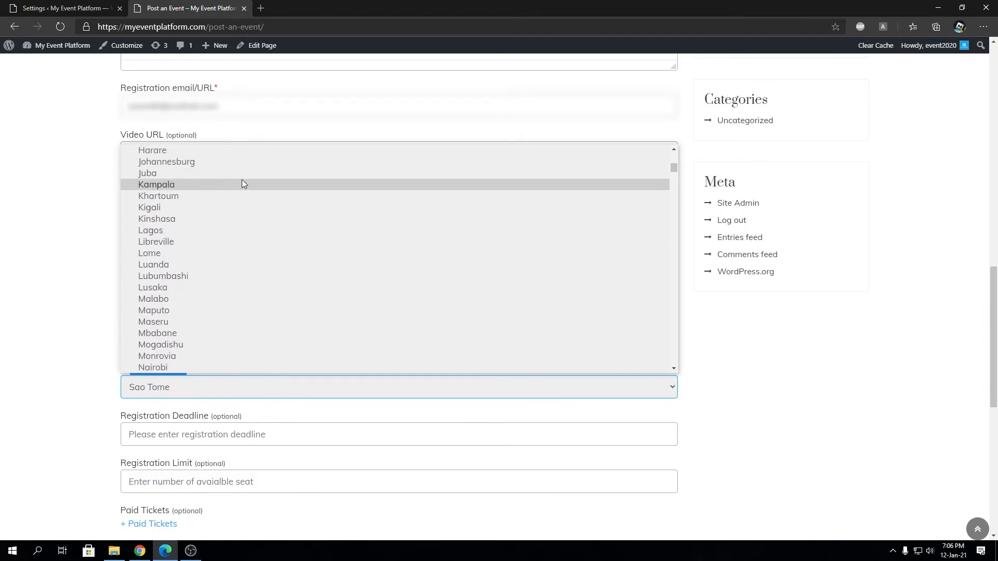
scroll(270, 225, "down", 3)
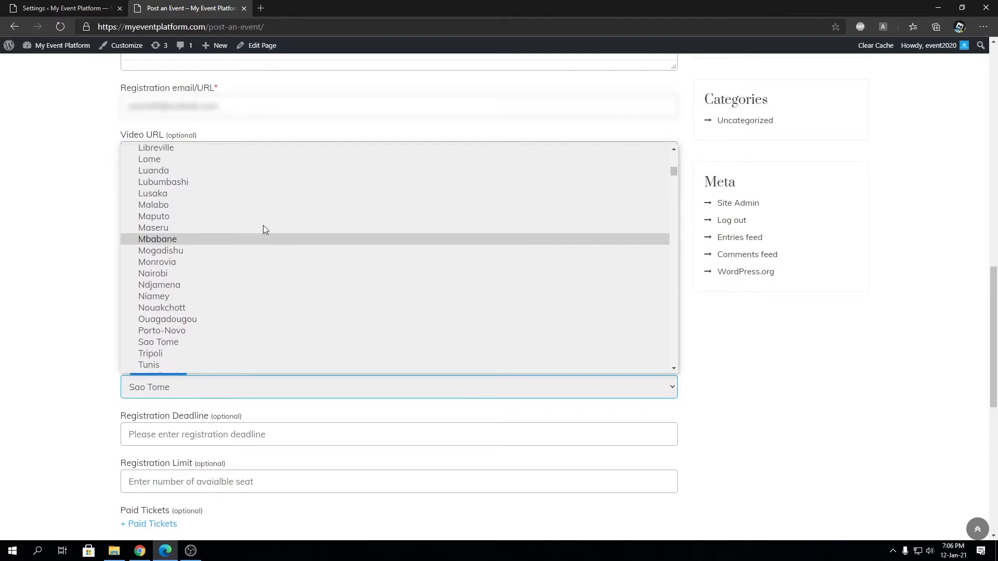
scroll(263, 226, "up", 11)
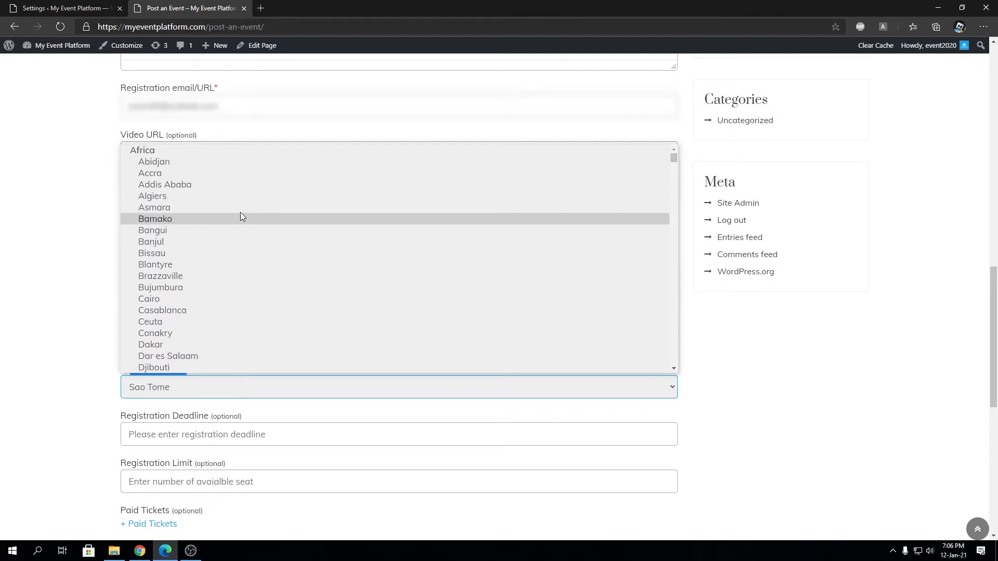
scroll(240, 213, "down", 13)
scroll(238, 213, "down", 3)
scroll(239, 213, "down", 20)
scroll(238, 212, "down", 15)
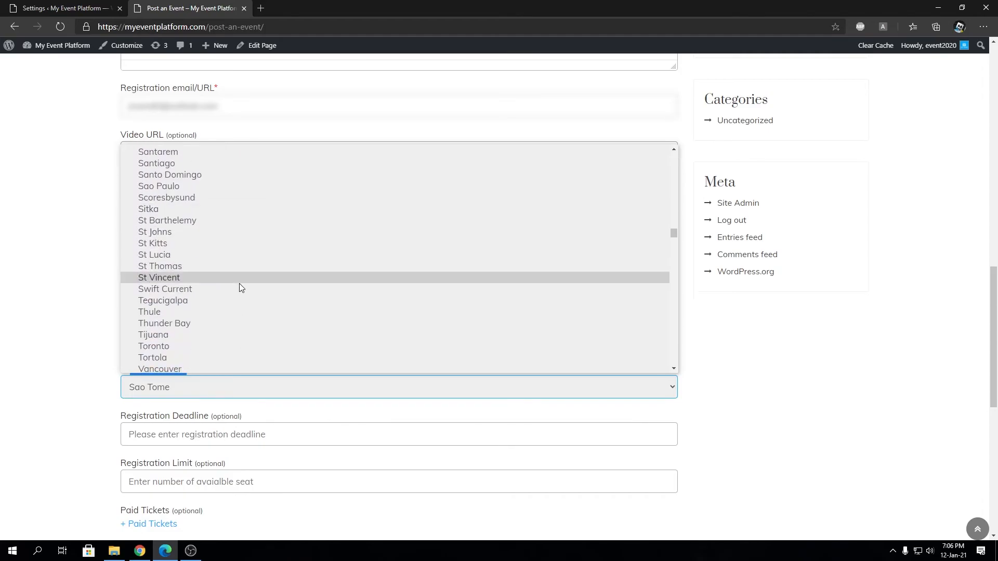
left_click(66, 328)
Step: Review the Event Timezone option in the Date & Time Format settings against the timezone field on the event form
left_click(98, 6)
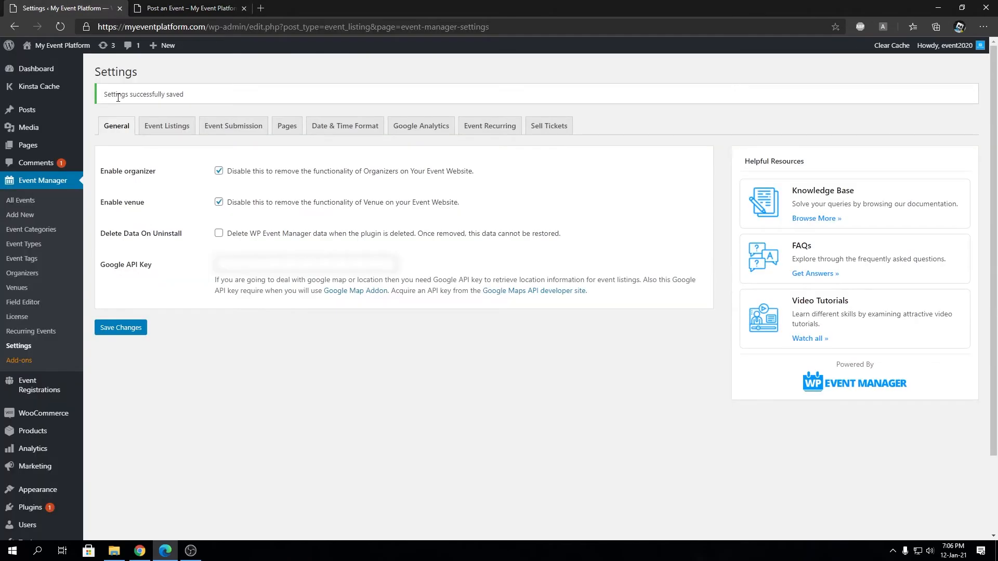
left_click(362, 130)
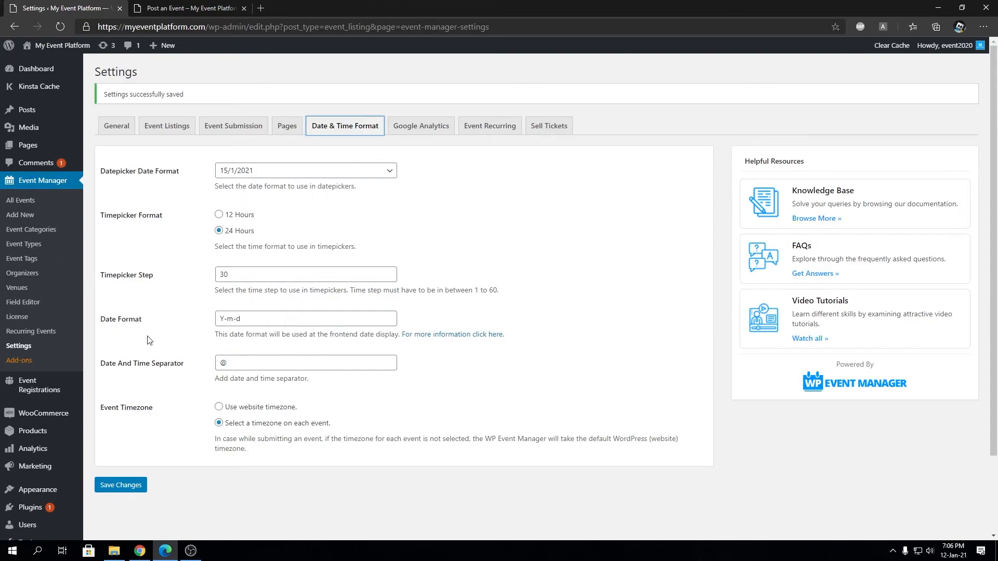
key("ctrl+Tab")
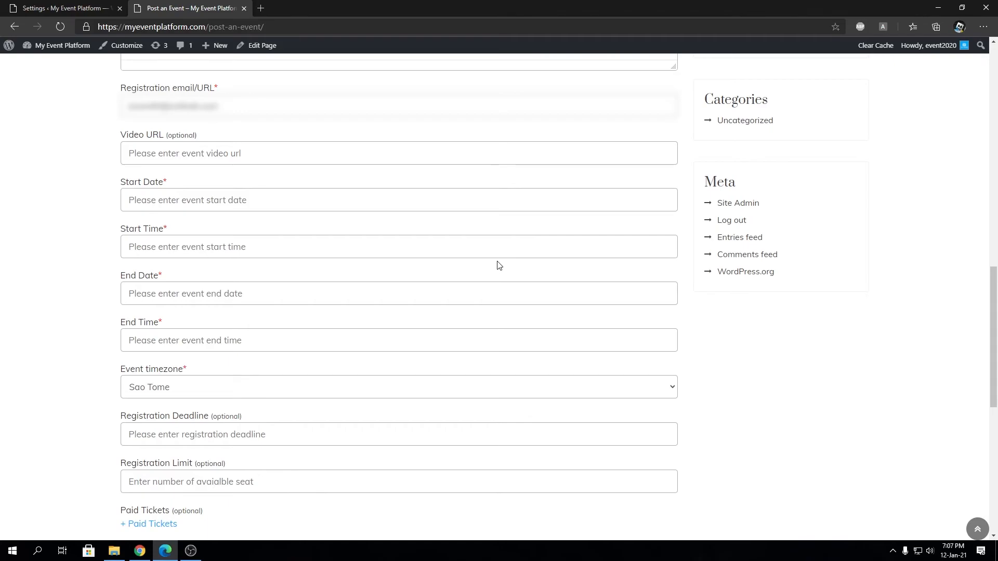
left_click(29, 5)
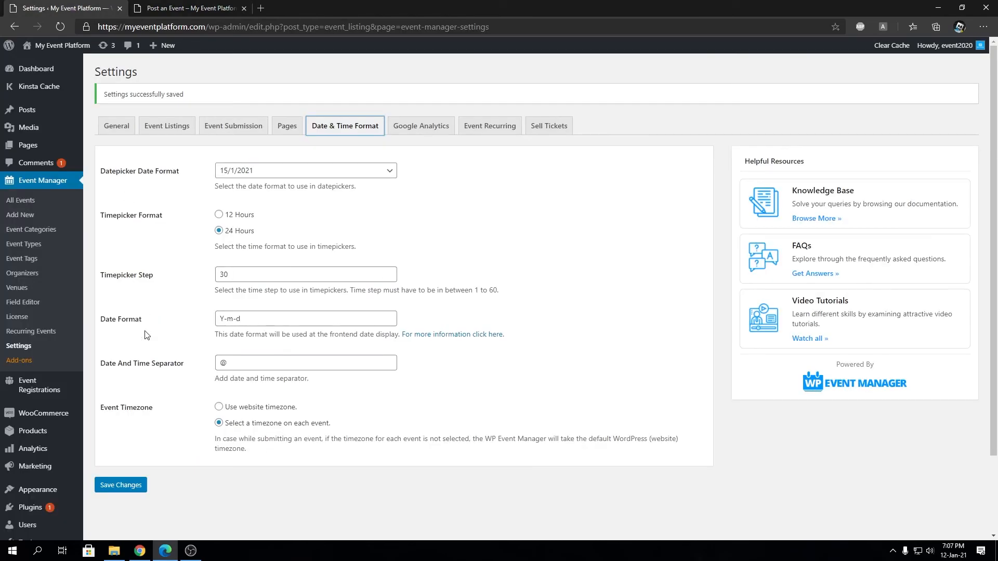